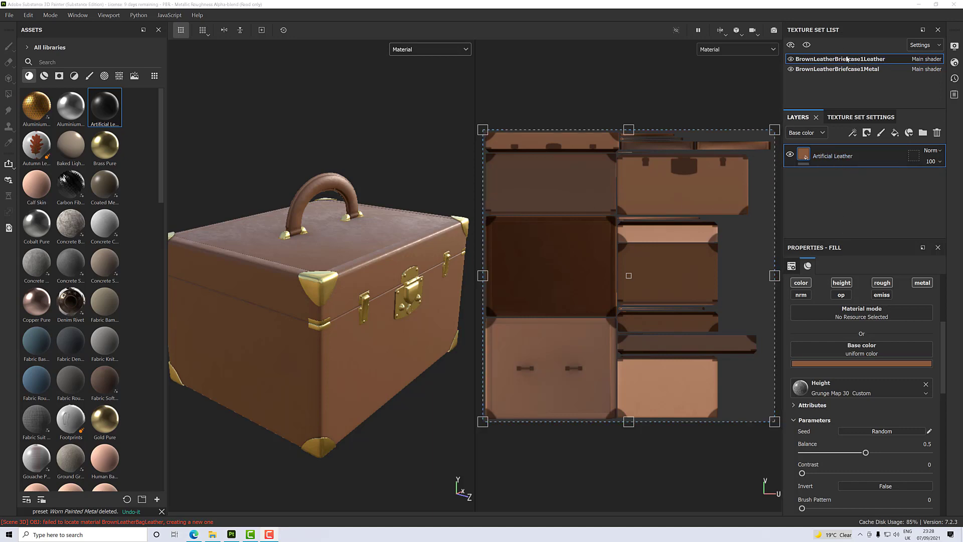
# Add a fill layer above Artificial Leather with only the color and roughness channels enabled.
pyautogui.click(894, 132)
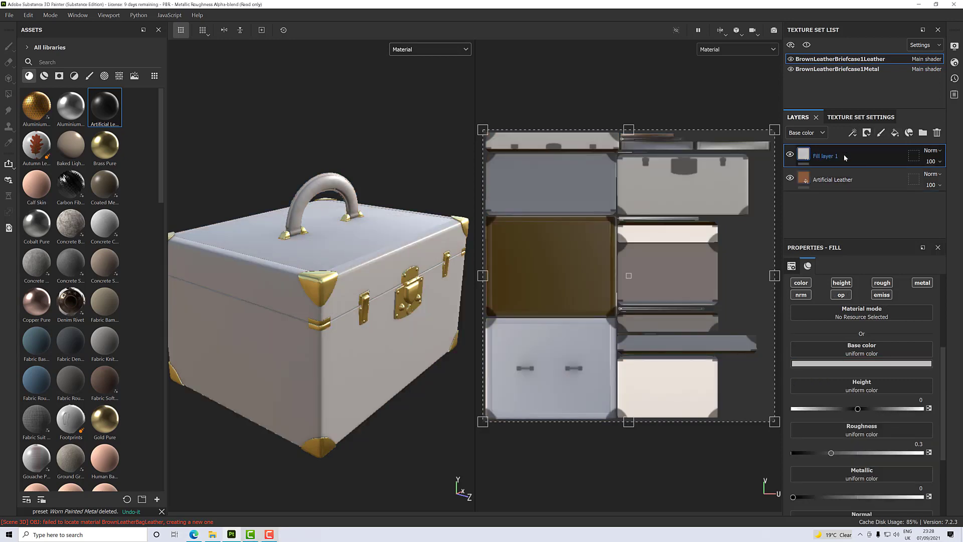
pyautogui.click(841, 285)
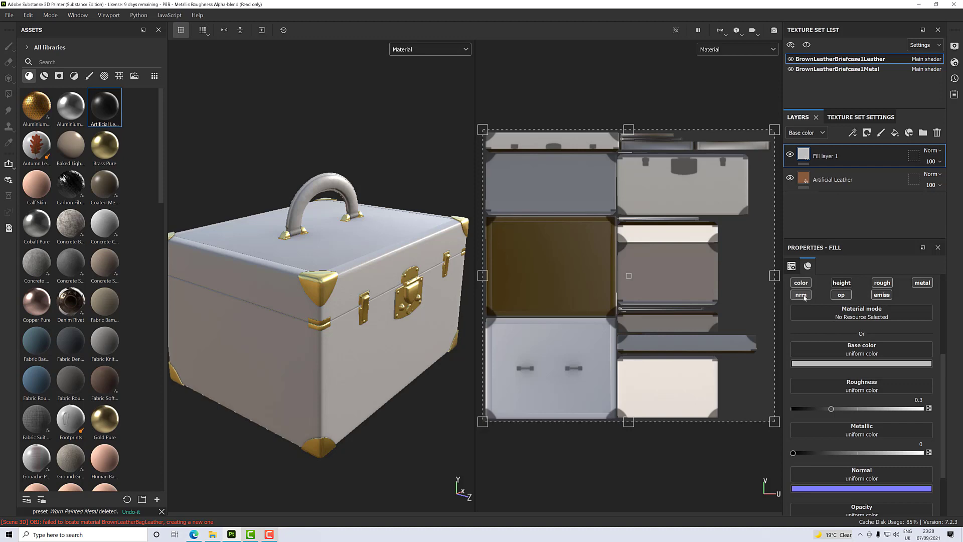
pyautogui.click(803, 296)
pyautogui.click(832, 296)
pyautogui.click(881, 312)
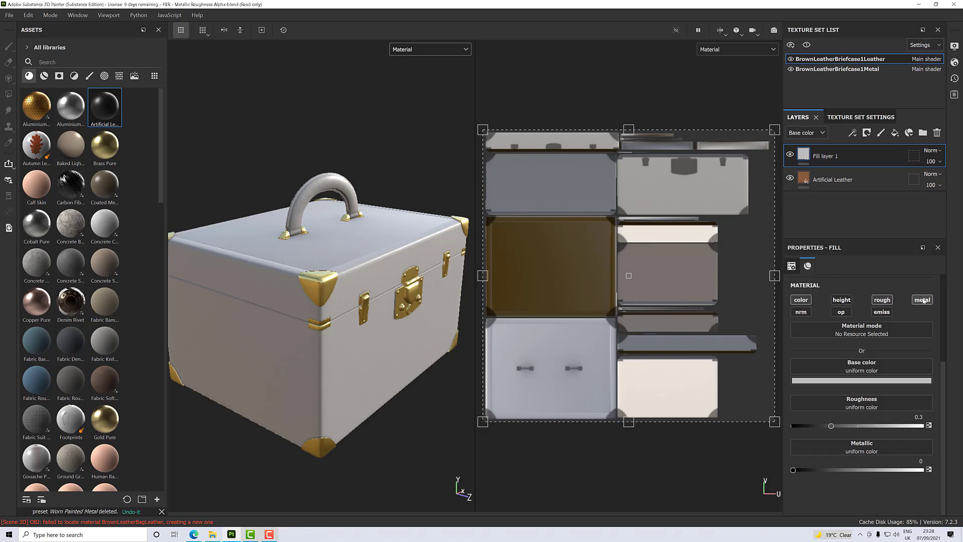
pyautogui.click(920, 300)
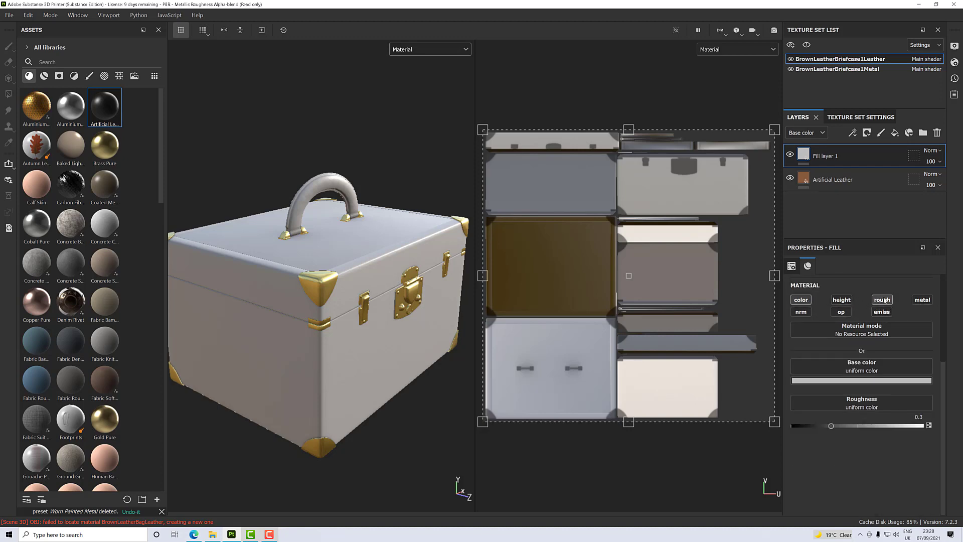
# Set the new fill layer's base color to dark grey and its roughness to 0.6705.
pyautogui.click(832, 381)
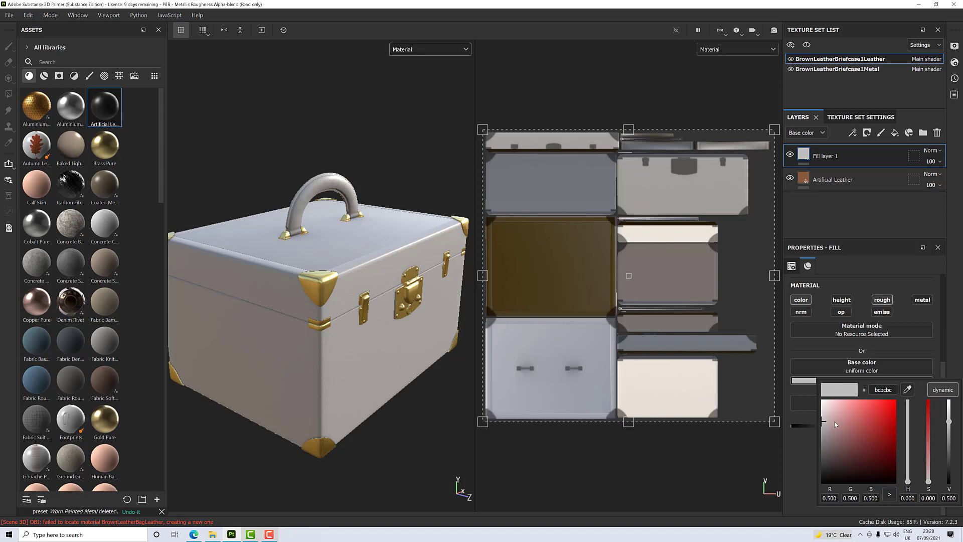
pyautogui.moveTo(823, 428); pyautogui.dragTo(880, 430)
pyautogui.click(823, 344)
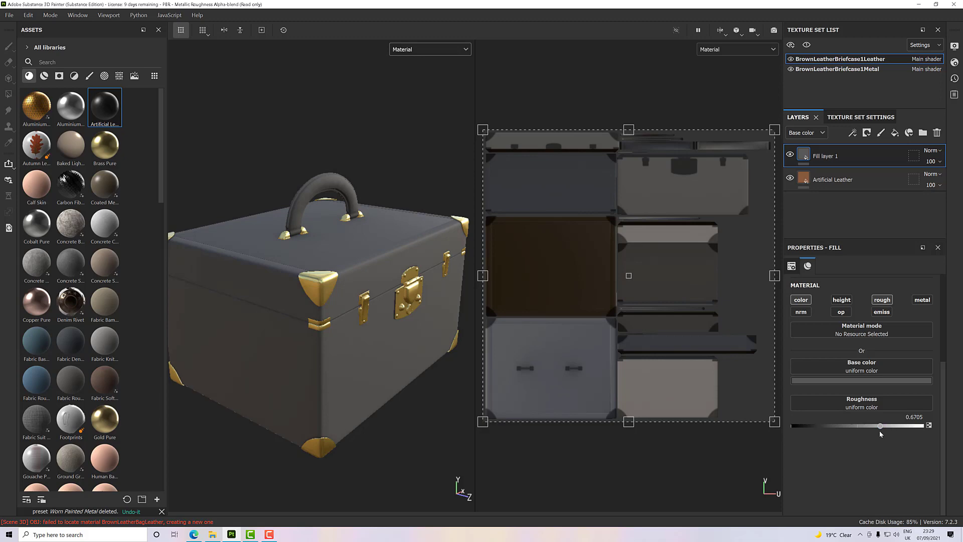
# Add a black mask to Fill layer 1 and apply a Dirt generator to the mask.
pyautogui.rightClick(843, 155)
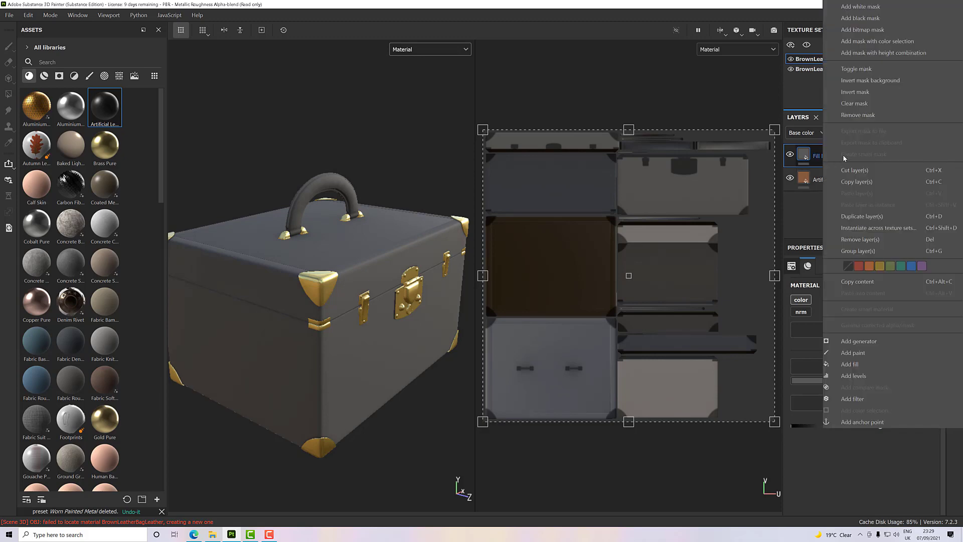
pyautogui.click(860, 18)
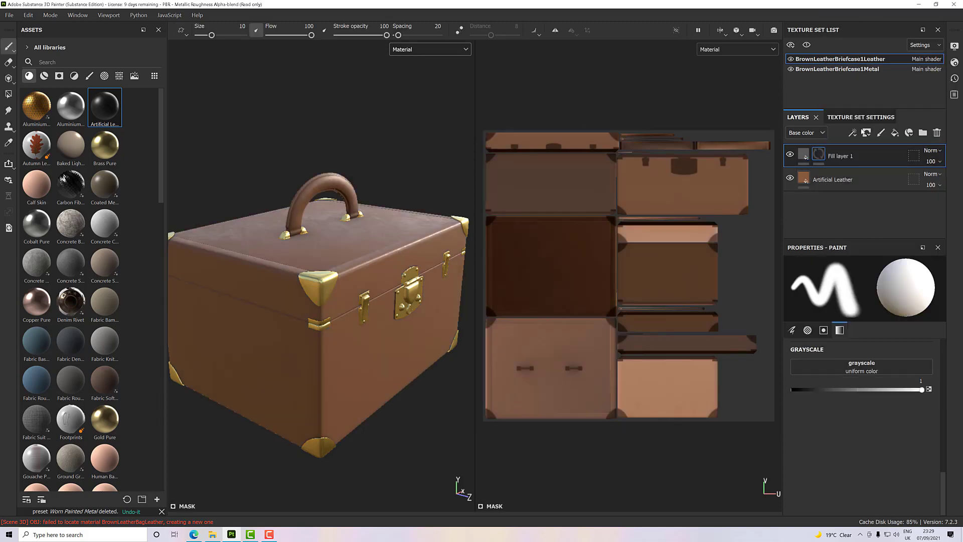
pyautogui.rightClick(821, 157)
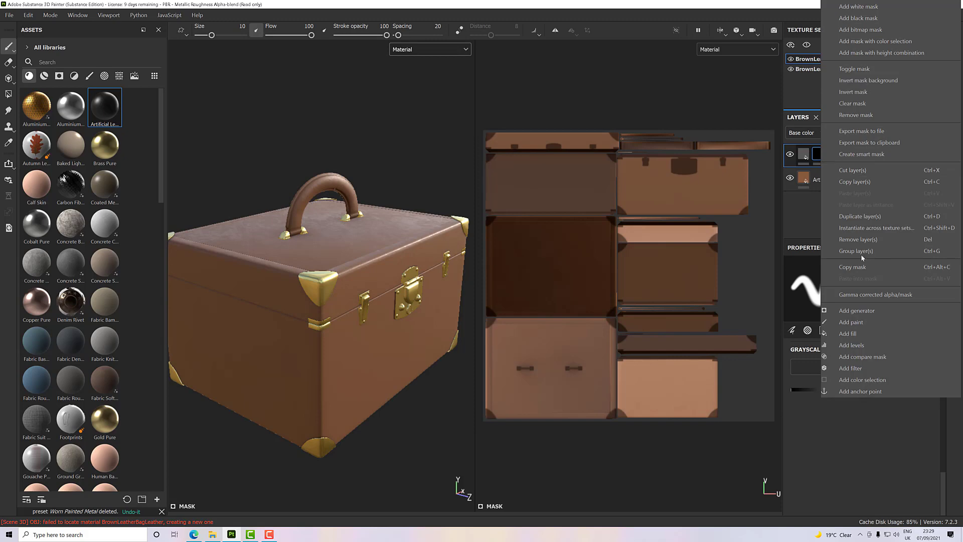
pyautogui.click(860, 309)
pyautogui.click(862, 284)
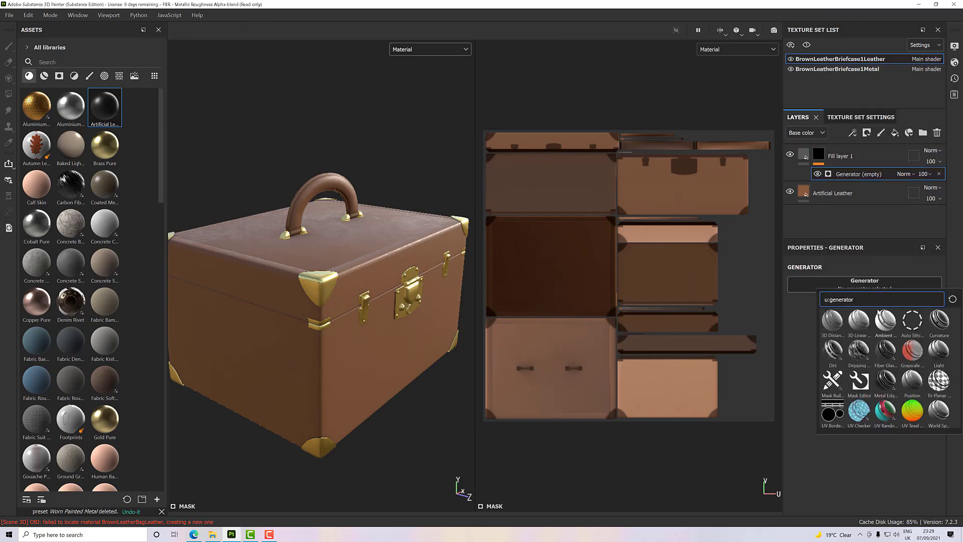
pyautogui.click(833, 350)
# Set the Dirt generator's Dirt Level to 0.66 and Dirt Contrast to 0.31.
pyautogui.keyDown('alt'); pyautogui.moveTo(408, 281); pyautogui.dragTo(330, 260); pyautogui.keyUp('alt')
pyautogui.scroll(4, 331, 262)
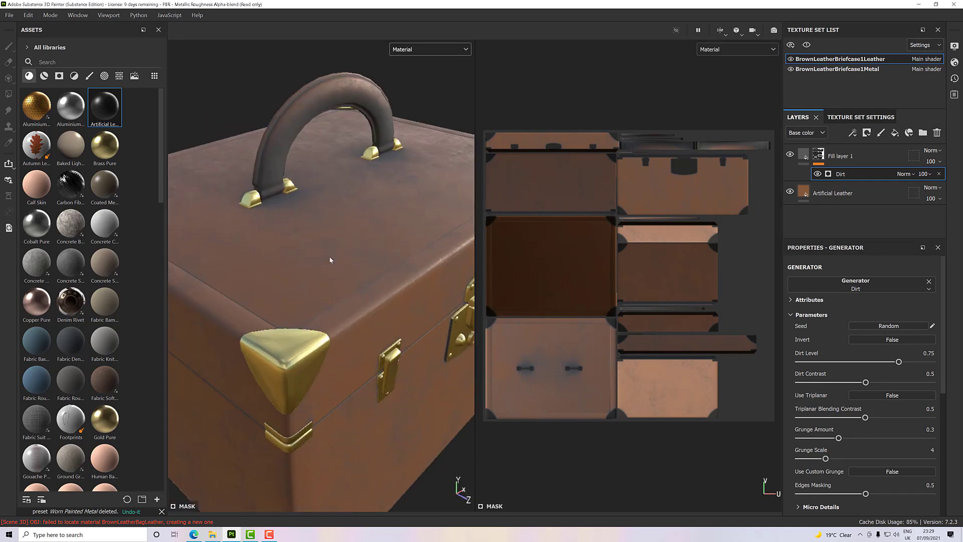
pyautogui.keyDown('alt'); pyautogui.moveTo(330, 260); pyautogui.dragTo(327, 229, button='middle'); pyautogui.keyUp('alt')
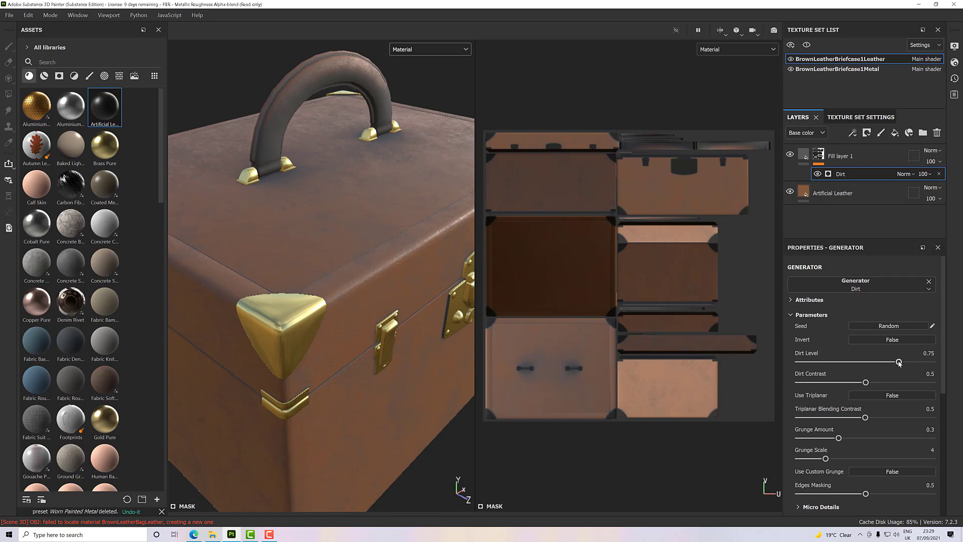
pyautogui.moveTo(898, 362); pyautogui.dragTo(886, 363)
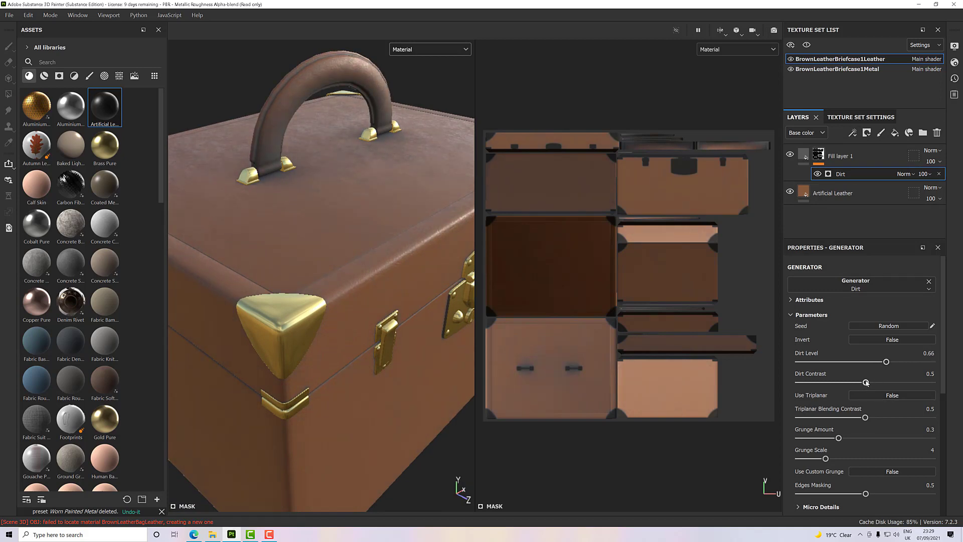
pyautogui.moveTo(866, 382); pyautogui.dragTo(833, 384)
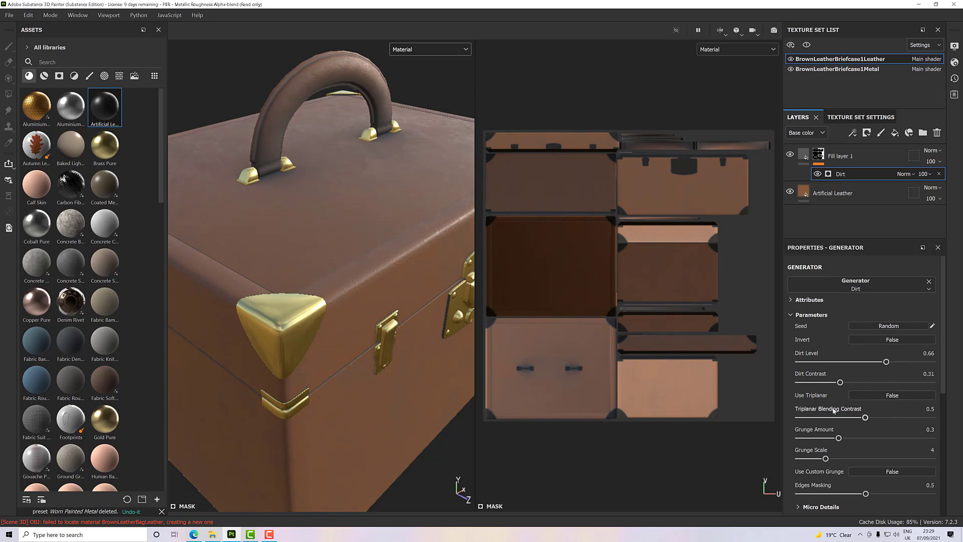
# Review the Dirt generator's remaining parameters and examine the dirt on the briefcase's leather from several distances and angles.
pyautogui.scroll(-4, 843, 436)
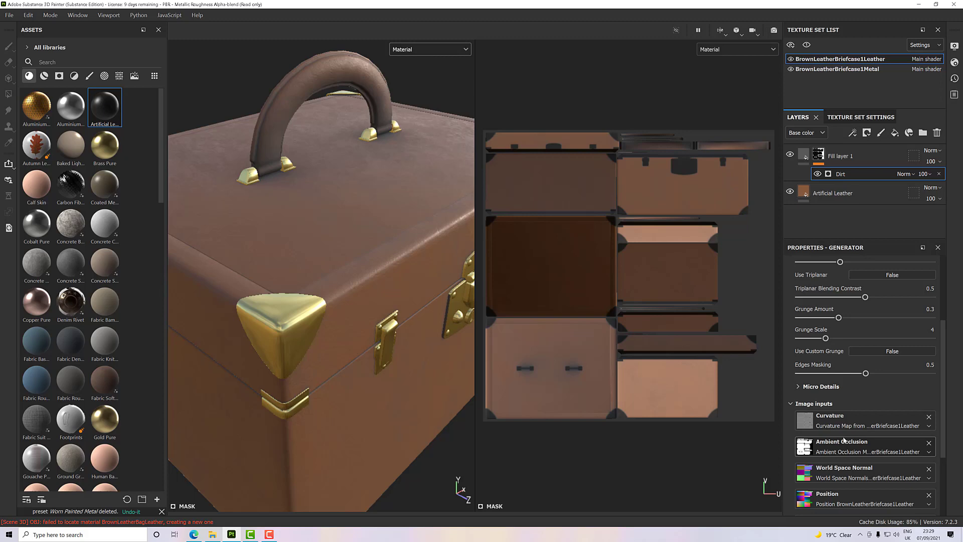
pyautogui.scroll(2, 354, 294)
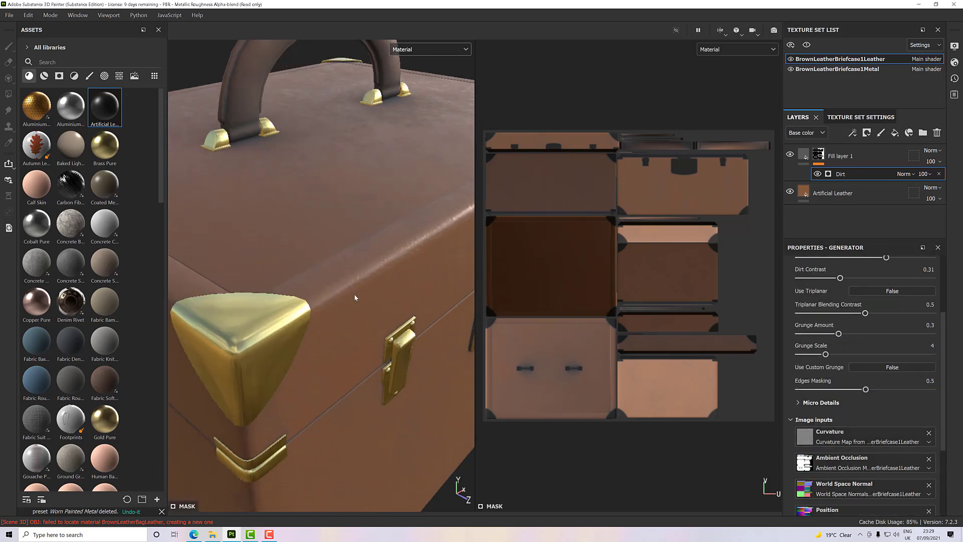
pyautogui.scroll(-4, 354, 294)
pyautogui.keyDown('alt'); pyautogui.moveTo(354, 294); pyautogui.dragTo(364, 268); pyautogui.keyUp('alt')
pyautogui.scroll(4, 377, 293)
pyautogui.scroll(3, 348, 288)
pyautogui.scroll(-4, 348, 288)
pyautogui.scroll(-2, 350, 291)
pyautogui.keyDown('alt'); pyautogui.moveTo(442, 337); pyautogui.dragTo(385, 287); pyautogui.keyUp('alt')
pyautogui.keyDown('alt'); pyautogui.moveTo(351, 268); pyautogui.dragTo(379, 278, button='middle'); pyautogui.keyUp('alt')
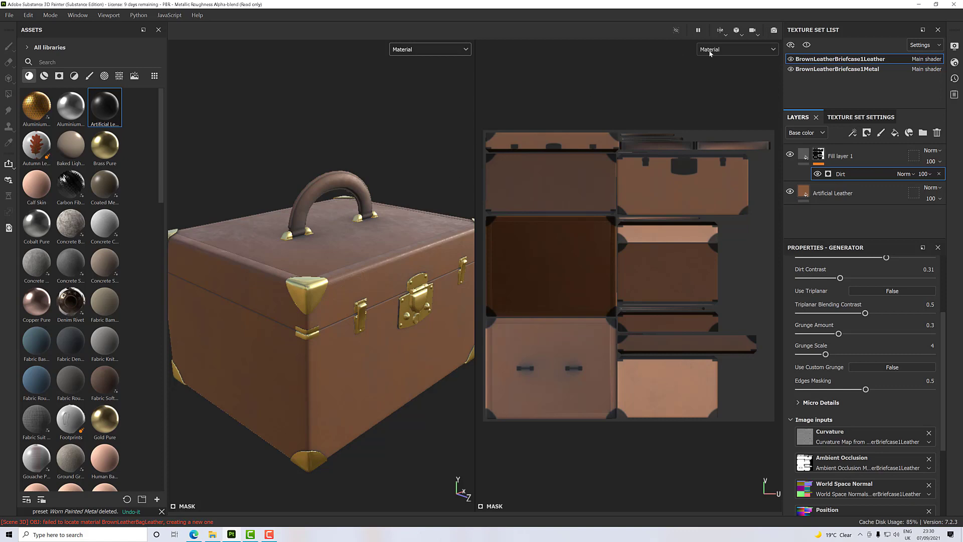
# Rename Fill layer 1 as Dirt.
pyautogui.click(847, 159)
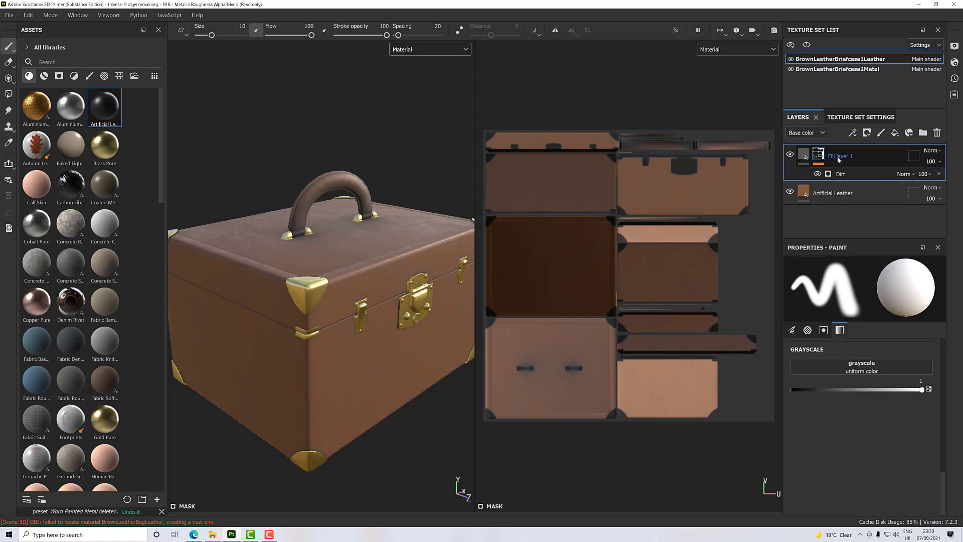
pyautogui.doubleClick(834, 158)
pyautogui.hotkey('ctrl', 'a')
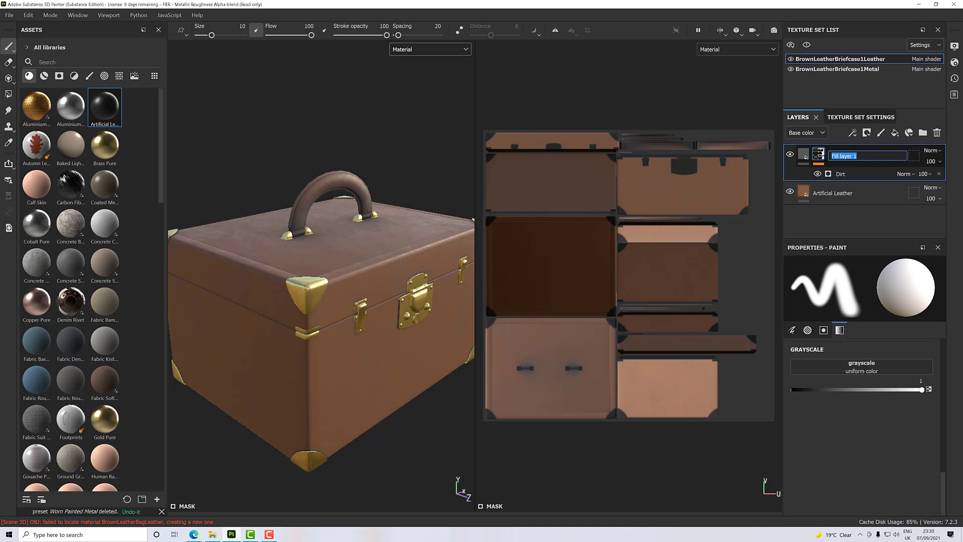
pyautogui.write('Dirt')
pyautogui.press('Return')
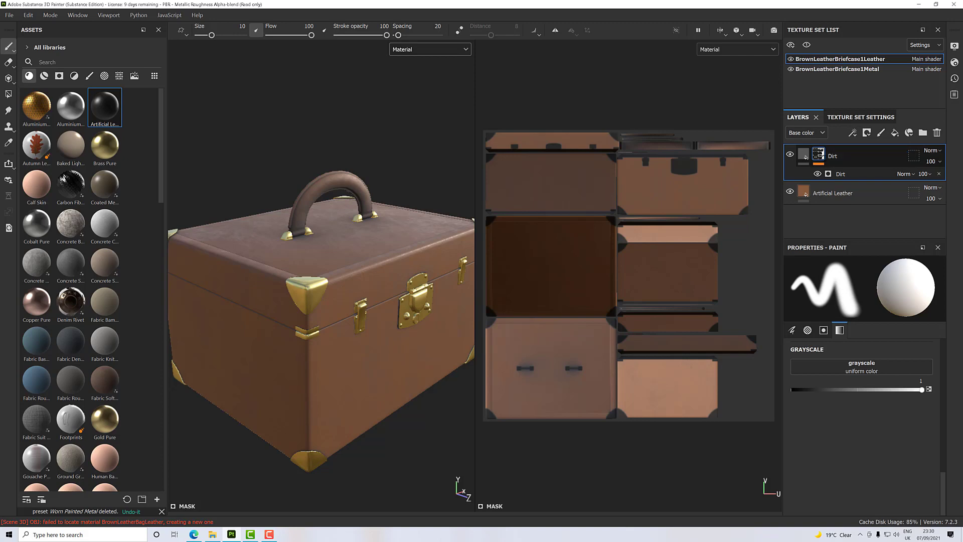
# Instantiate the Dirt layer in the BrownLeatherBriefcase1Metal texture set.
pyautogui.rightClick(838, 156)
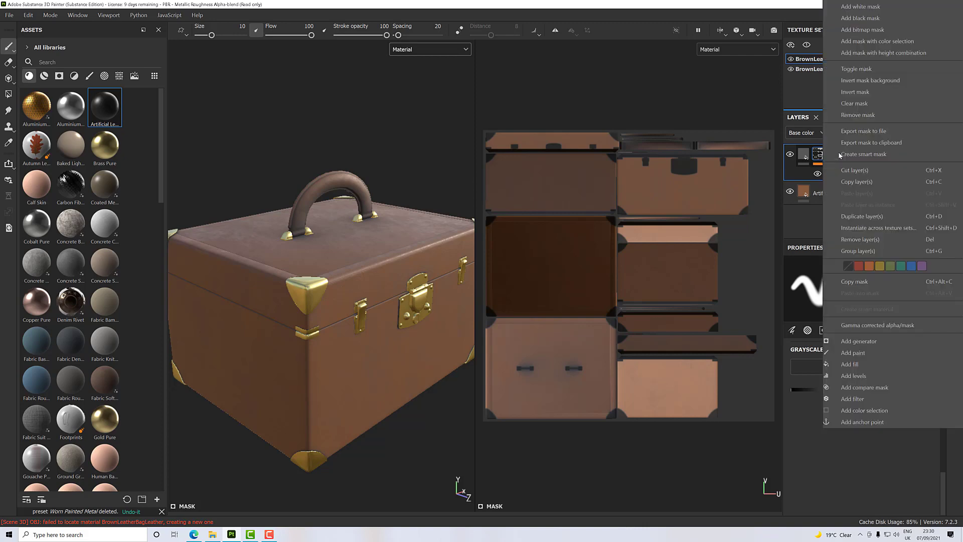
pyautogui.click(853, 229)
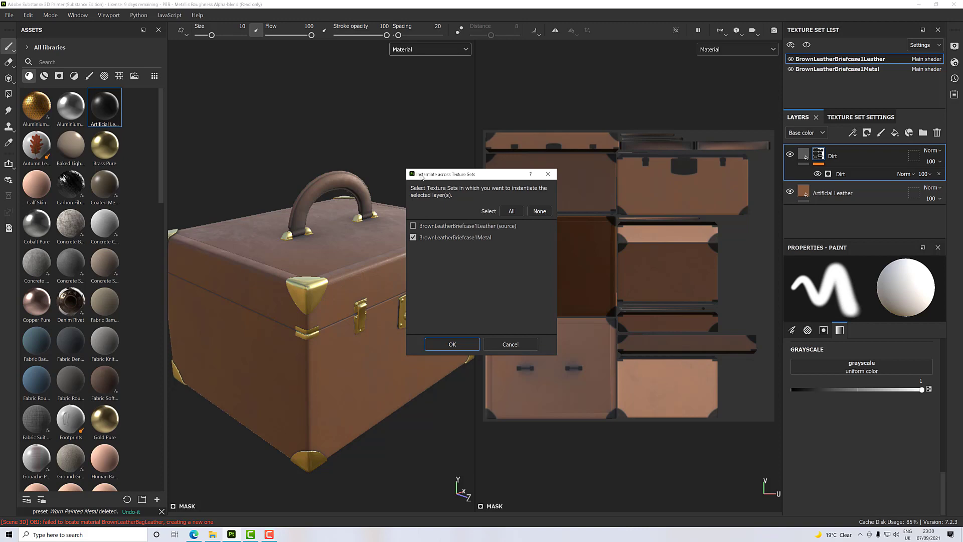
pyautogui.click(451, 344)
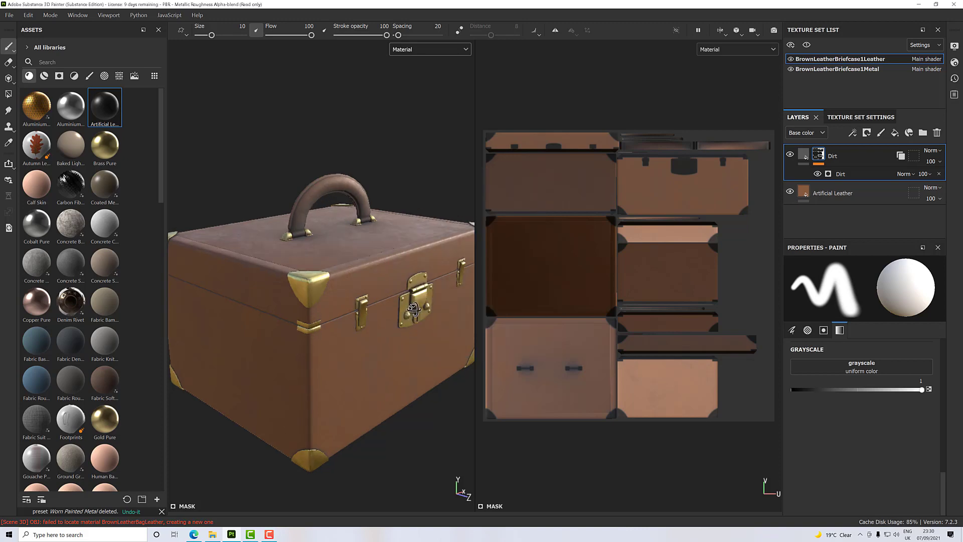
# Examine the dirt on the brass lock and fittings, and check the Dirt instance layer in the BrownLeatherBriefcase1Metal texture set.
pyautogui.scroll(10, 390, 299)
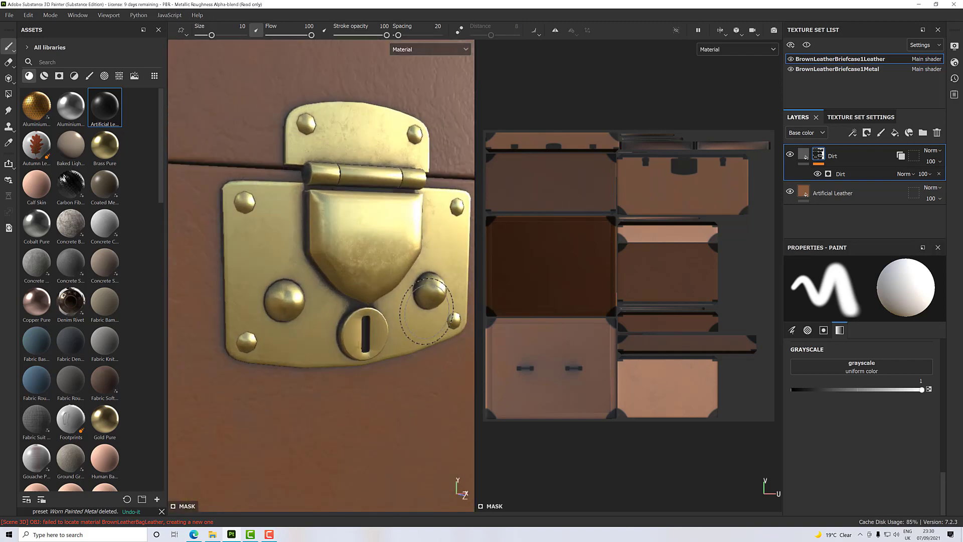
pyautogui.keyDown('alt'); pyautogui.moveTo(396, 273); pyautogui.dragTo(422, 309); pyautogui.keyUp('alt')
pyautogui.scroll(-6, 365, 300)
pyautogui.scroll(-5, 421, 308)
pyautogui.keyDown('alt'); pyautogui.moveTo(350, 284); pyautogui.dragTo(367, 299); pyautogui.keyUp('alt')
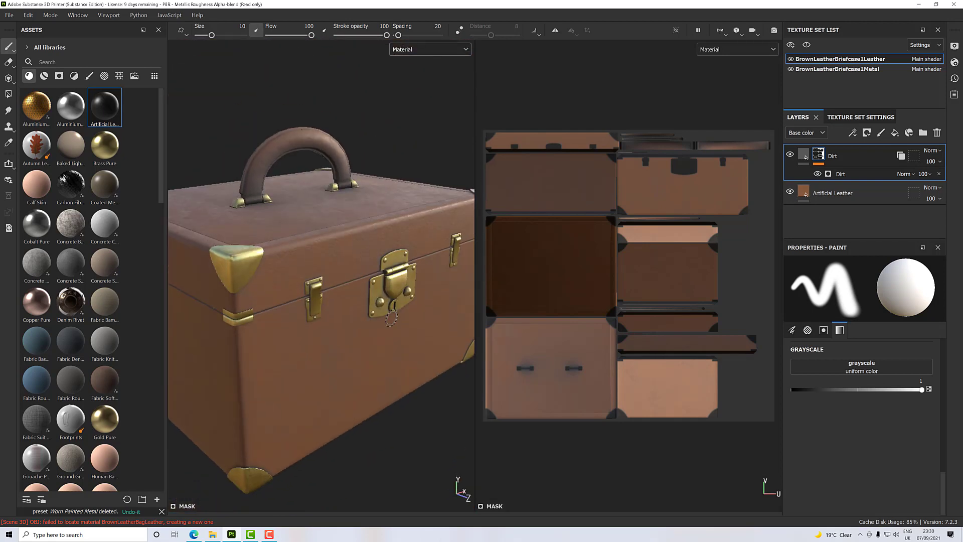
pyautogui.keyDown('alt'); pyautogui.moveTo(368, 299); pyautogui.dragTo(394, 319, button='middle'); pyautogui.keyUp('alt')
pyautogui.keyDown('alt'); pyautogui.moveTo(393, 319); pyautogui.dragTo(405, 301); pyautogui.keyUp('alt')
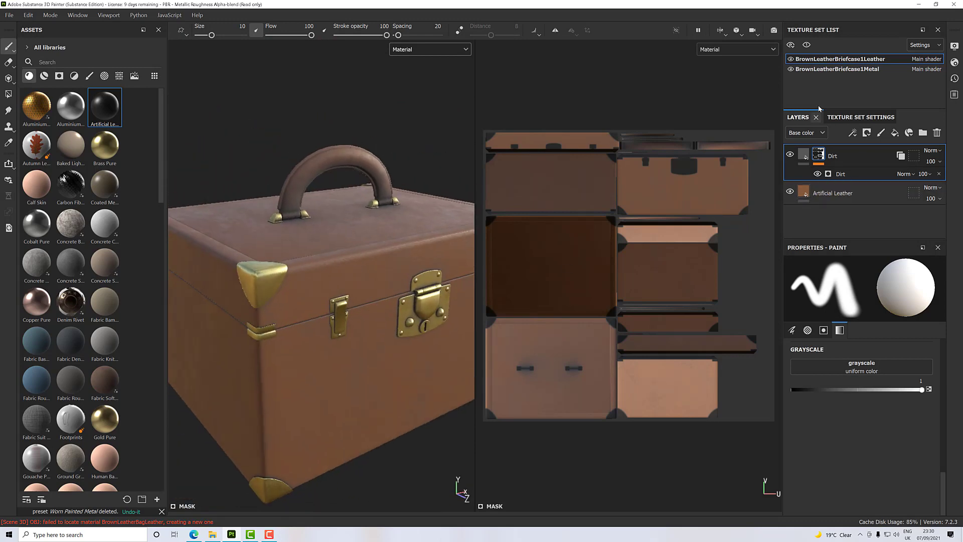
pyautogui.click(831, 70)
pyautogui.click(829, 156)
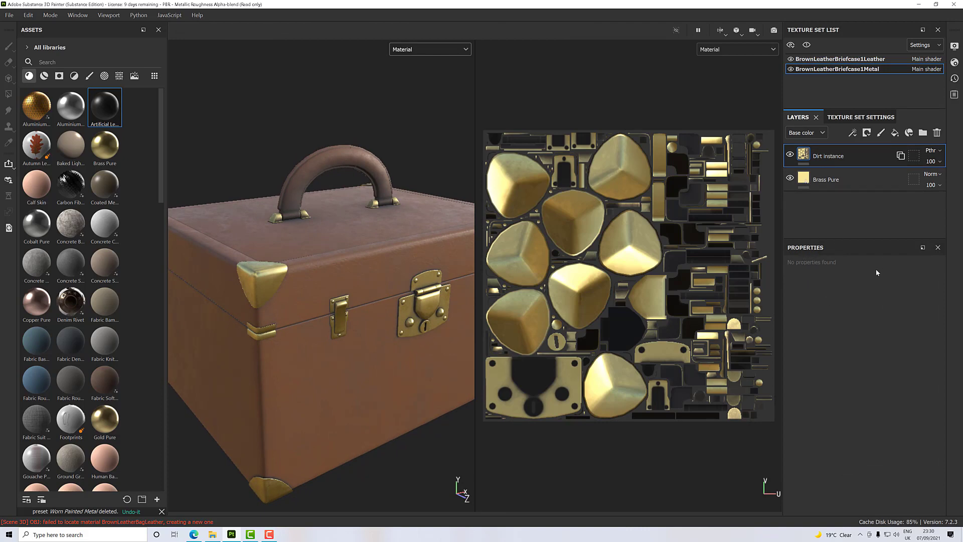
# In the leather texture set, set the Dirt generator's Dirt Contrast to 0.25 and Dirt Level to 0.77, and check the briefcase.
pyautogui.click(840, 60)
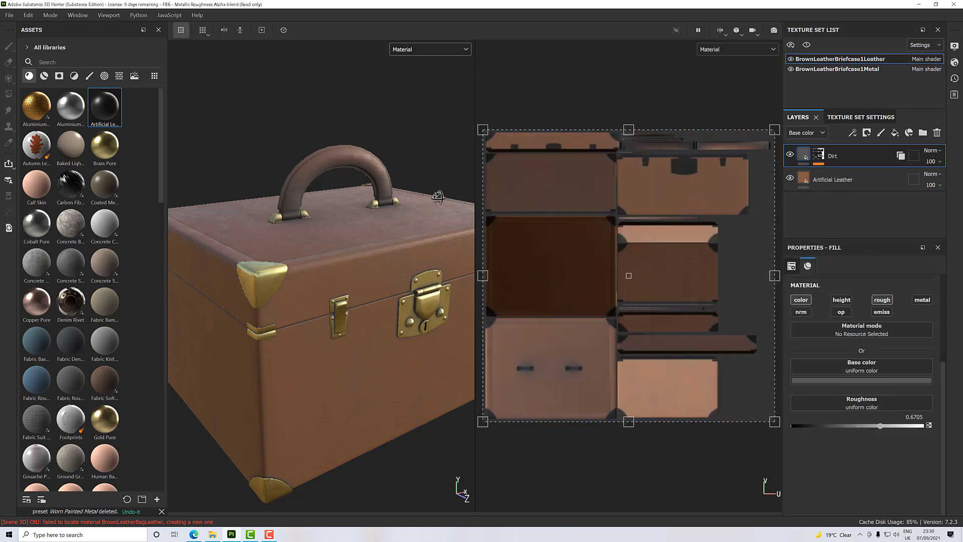
pyautogui.keyDown('alt'); pyautogui.moveTo(439, 198); pyautogui.dragTo(427, 175); pyautogui.keyUp('alt')
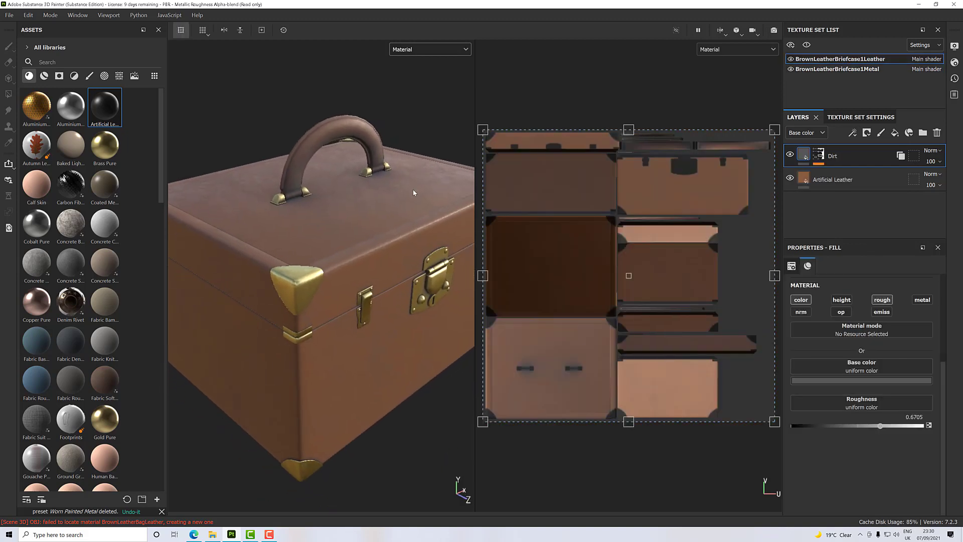
pyautogui.scroll(2, 426, 194)
pyautogui.click(818, 164)
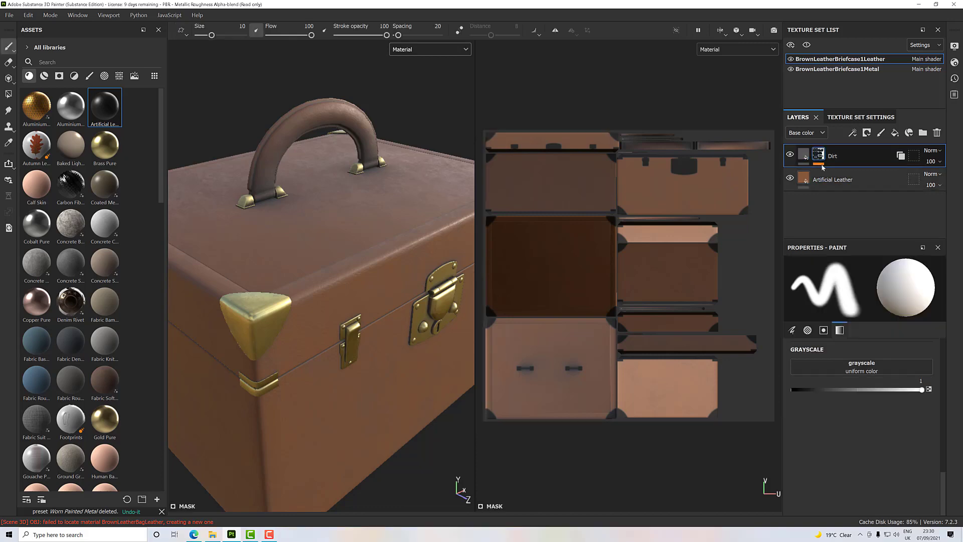
pyautogui.click(832, 175)
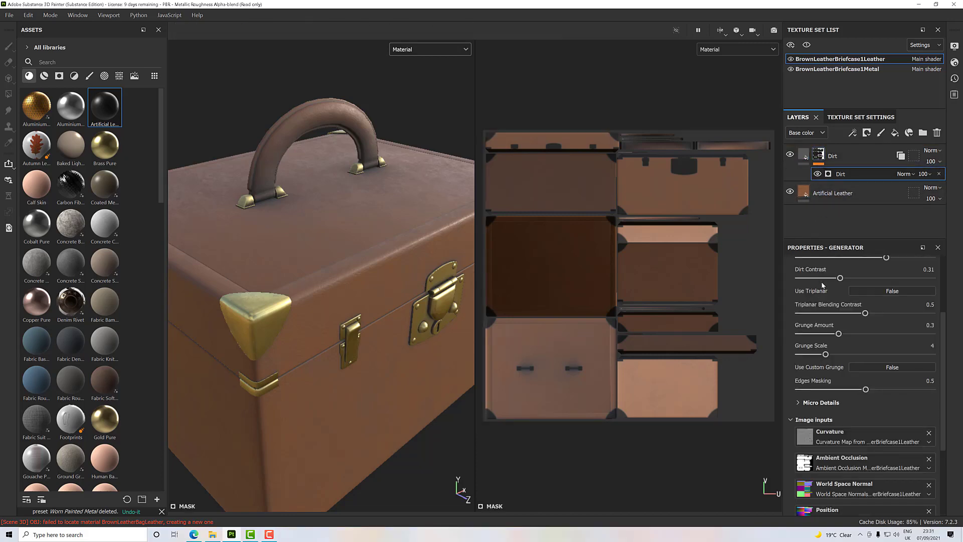
pyautogui.moveTo(840, 278)
pyautogui.mouseDown()
pyautogui.moveTo(915, 279)
pyautogui.moveTo(835, 278)
pyautogui.mouseUp()
pyautogui.scroll(2, 859, 281)
pyautogui.moveTo(887, 338)
pyautogui.mouseDown()
pyautogui.moveTo(801, 340)
pyautogui.moveTo(948, 345)
pyautogui.moveTo(901, 344)
pyautogui.mouseUp()
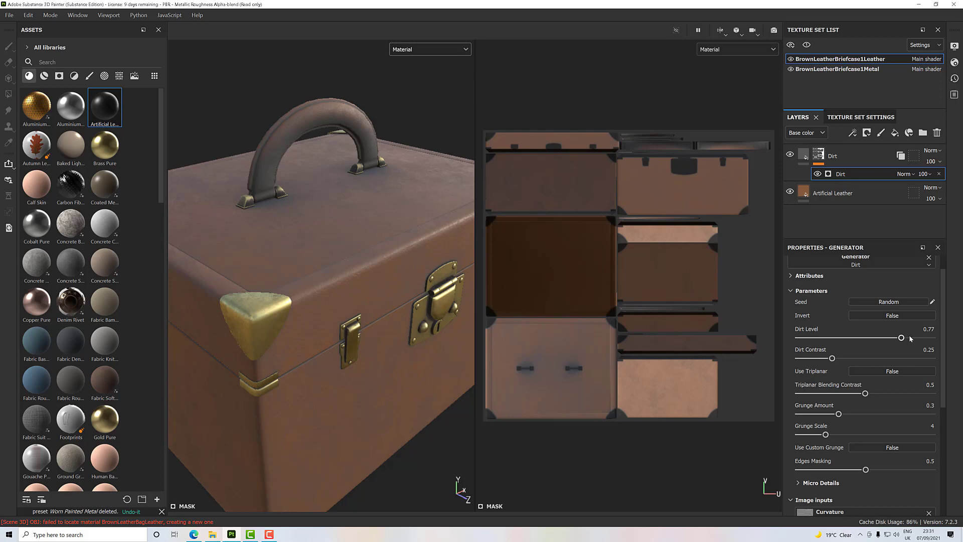
pyautogui.moveTo(390, 293)
pyautogui.keyDown('alt'); pyautogui.mouseDown()
pyautogui.moveTo(374, 264)
pyautogui.moveTo(359, 269)
pyautogui.moveTo(380, 282)
pyautogui.mouseUp(); pyautogui.keyUp('alt')
pyautogui.scroll(-4, 358, 269)
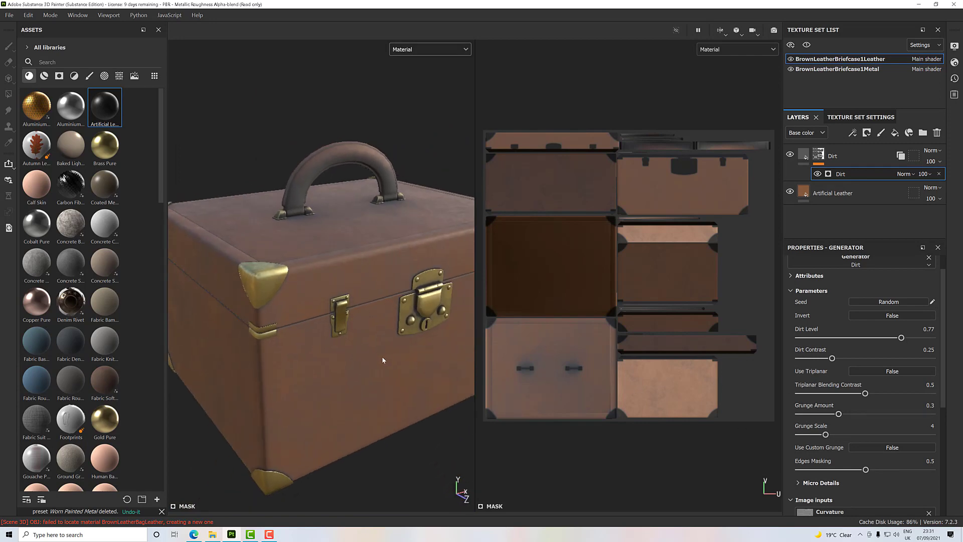
pyautogui.keyDown('alt'); pyautogui.moveTo(382, 360); pyautogui.dragTo(402, 340); pyautogui.keyUp('alt')
pyautogui.keyDown('alt'); pyautogui.moveTo(402, 340); pyautogui.dragTo(423, 350, button='middle'); pyautogui.keyUp('alt')
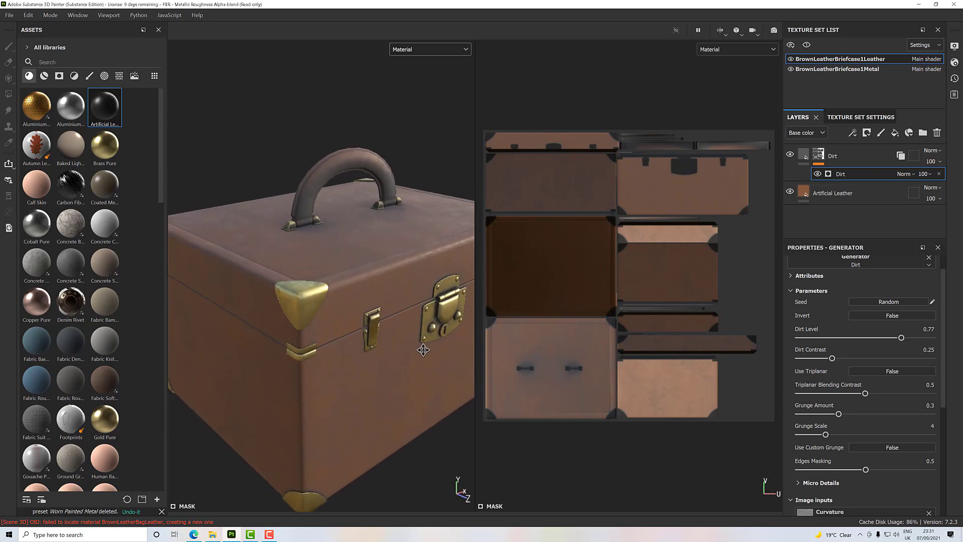